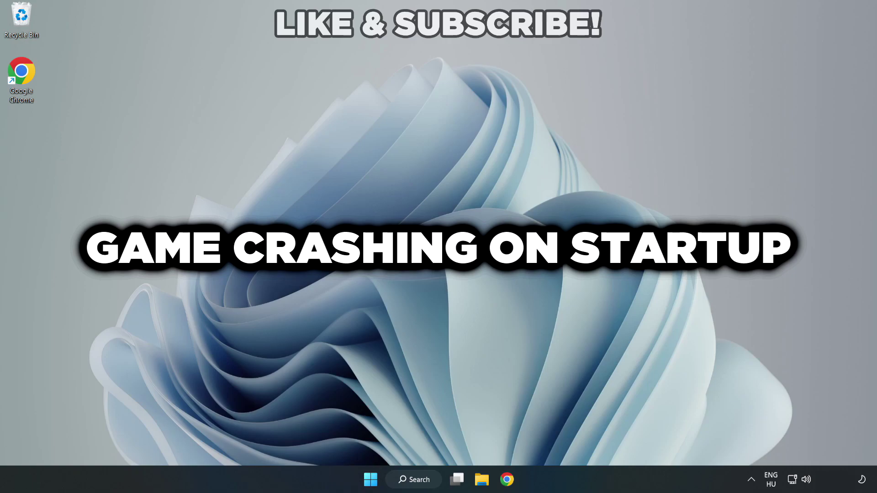
Step: Search Windows for 'device manager'
left_click(420, 483)
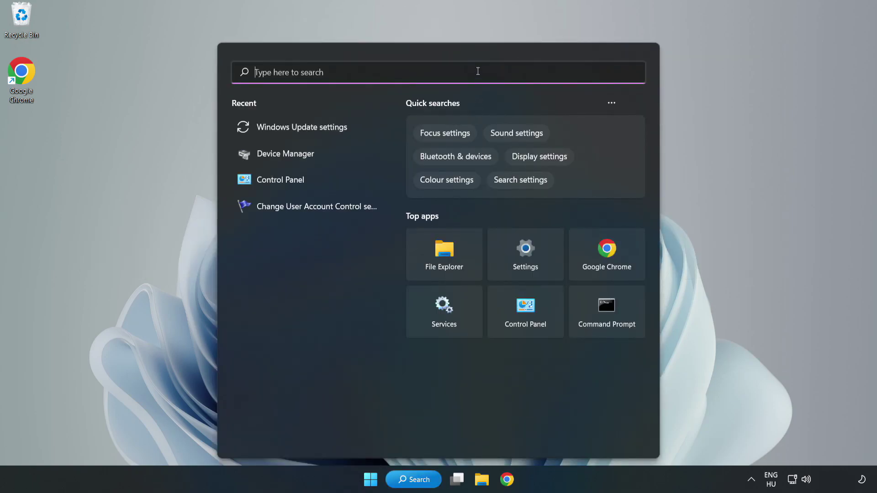
type("devi")
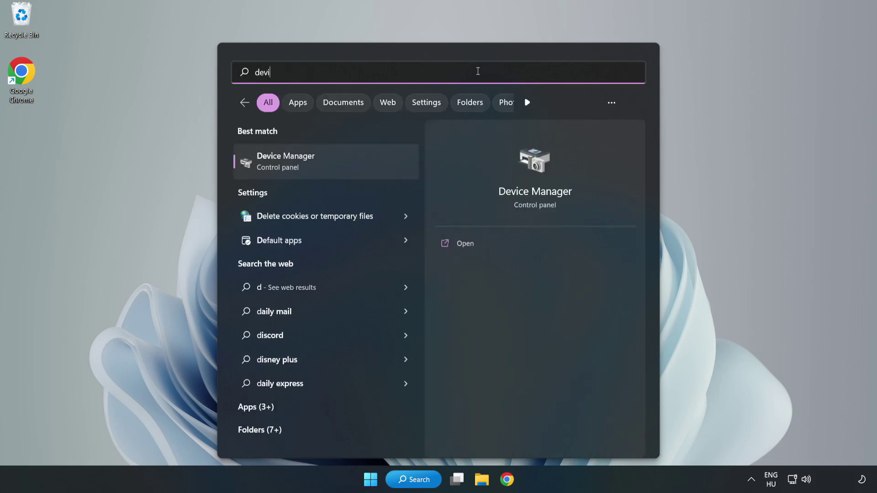
type("ce manager")
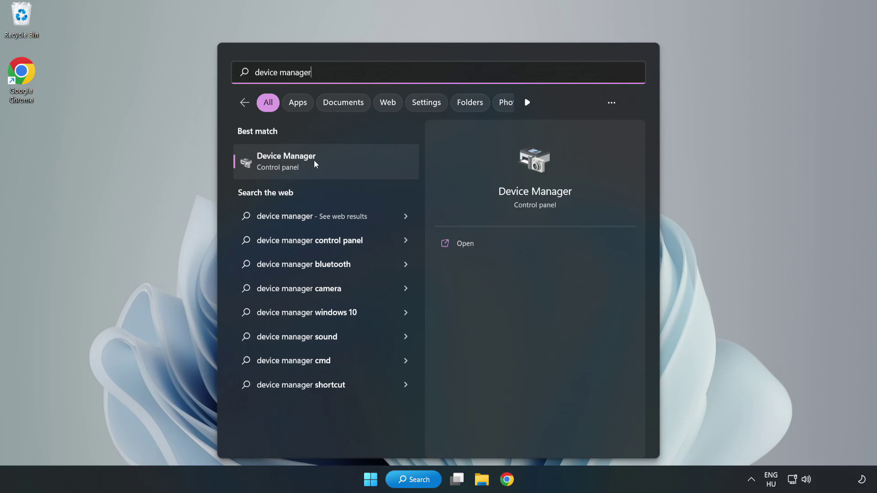
Step: Launch Device Manager, expand Display adapters and bring up the VMware SVGA 3D adapter's actions
left_click(326, 168)
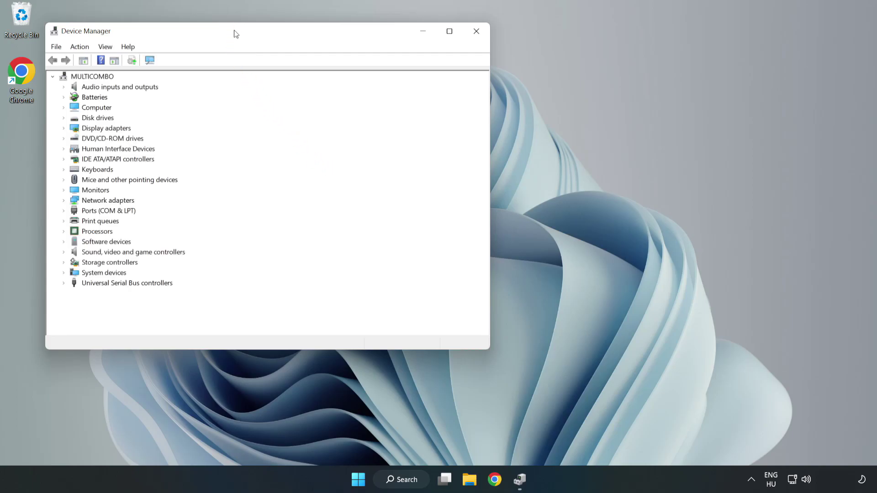
left_click_drag(235, 33, 391, 79)
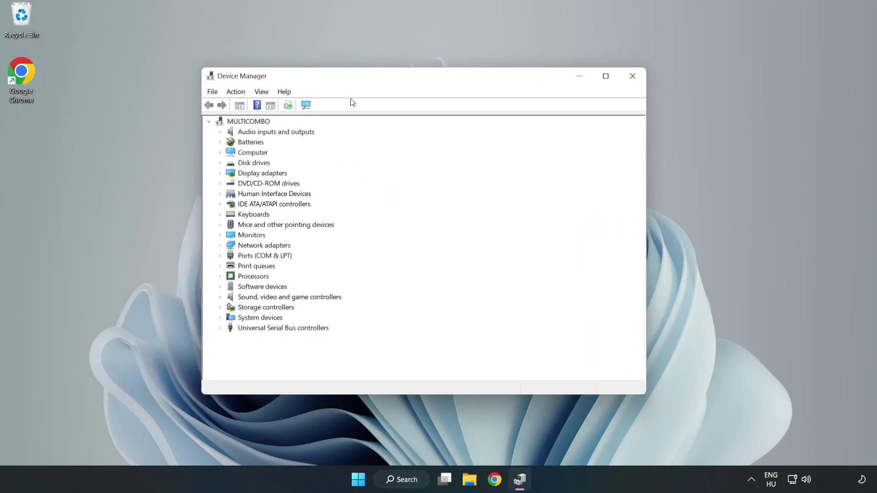
left_click(233, 174)
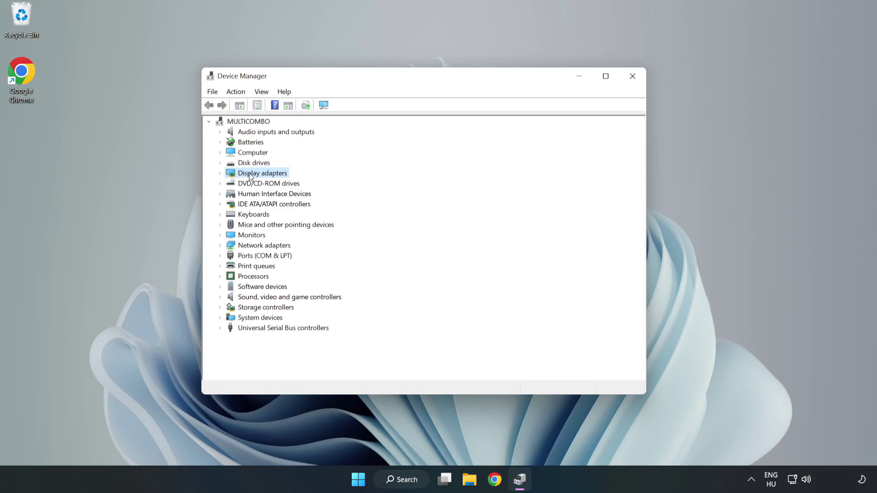
left_click(220, 174)
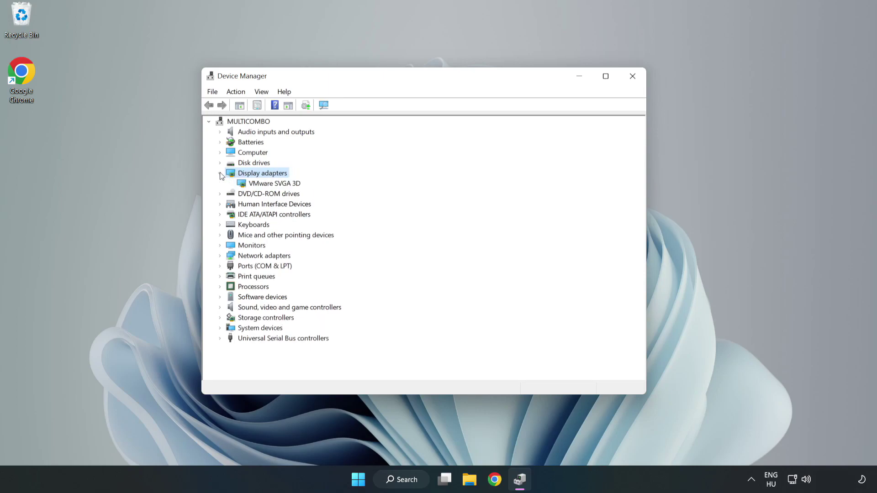
left_click(247, 185)
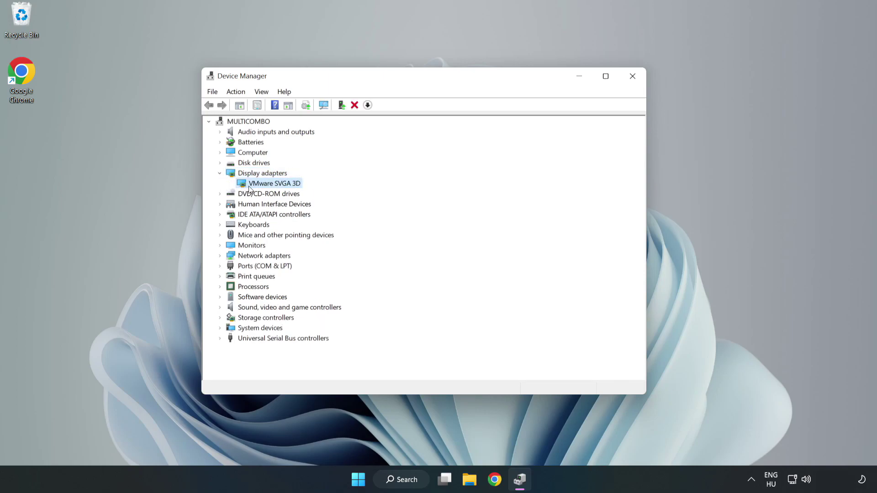
right_click(273, 187)
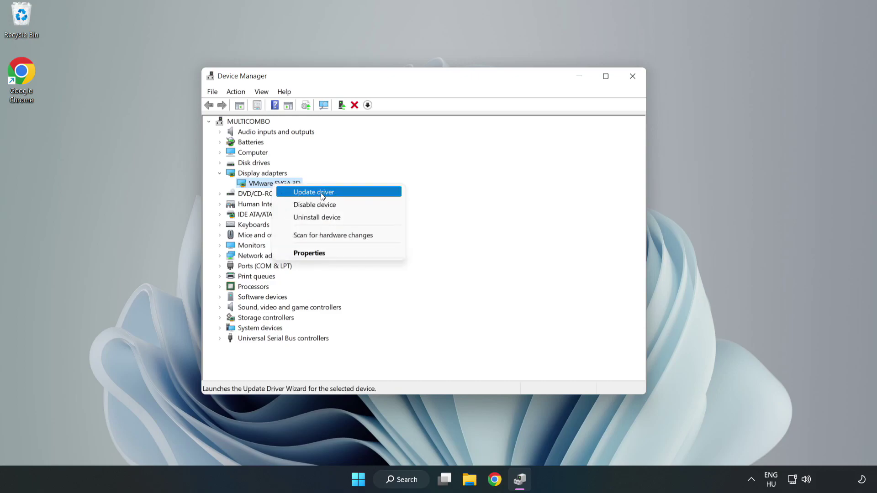
Step: Auto-search drivers for VMware SVGA 3D, confirming the best driver is installed, then close Device Manager
left_click(340, 195)
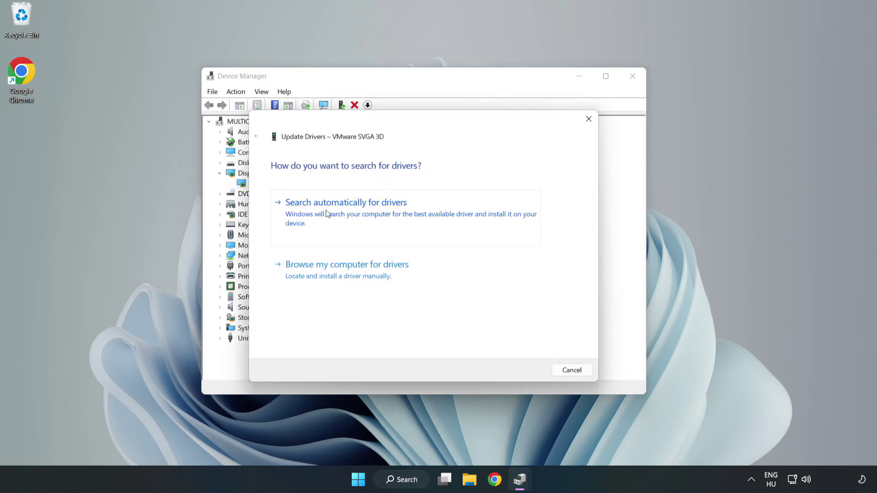
left_click(349, 214)
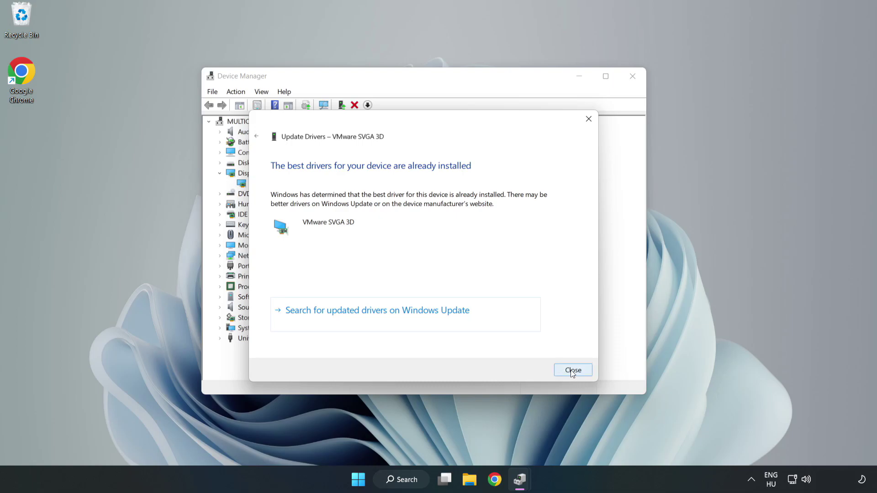
left_click(572, 370)
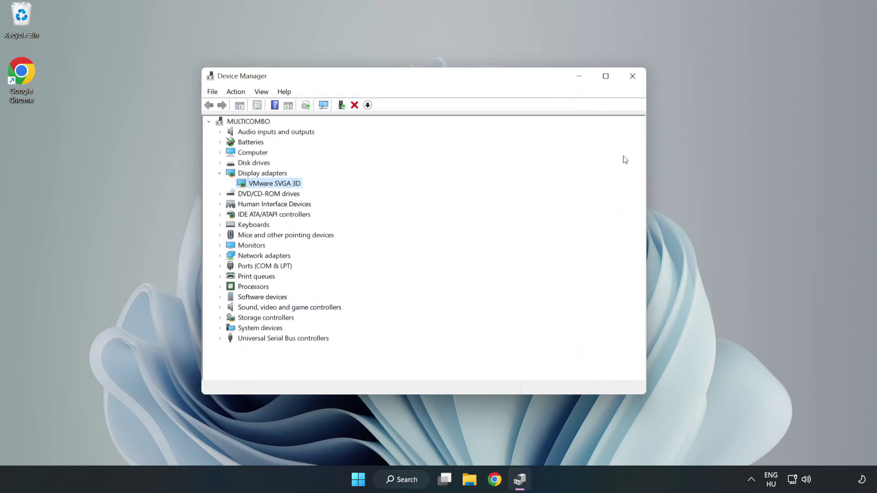
left_click(633, 82)
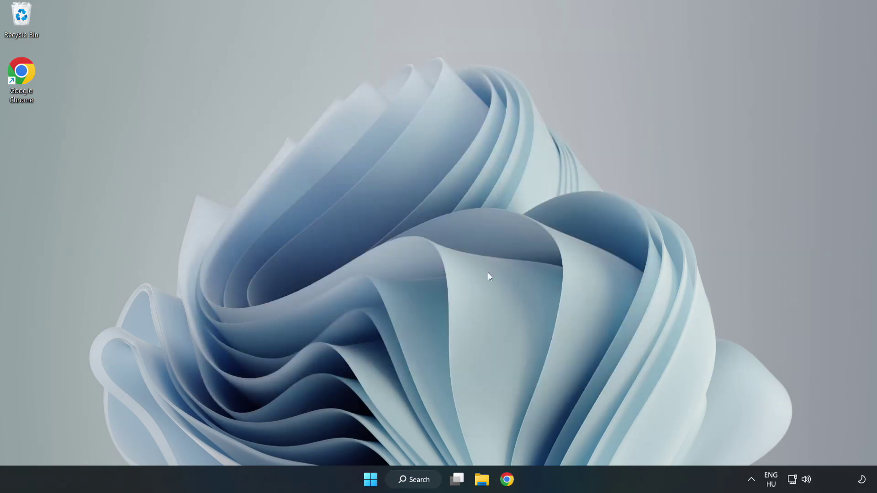
Step: Search Windows for 'updates'
left_click(415, 479)
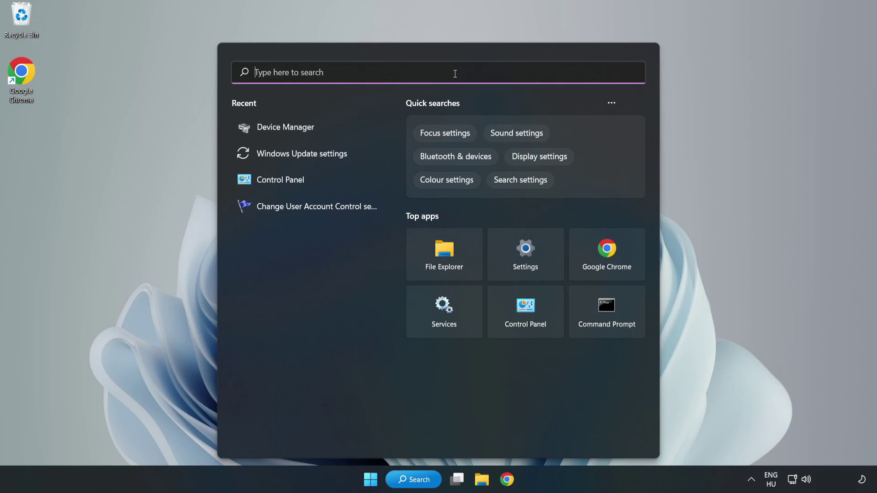
type("updates")
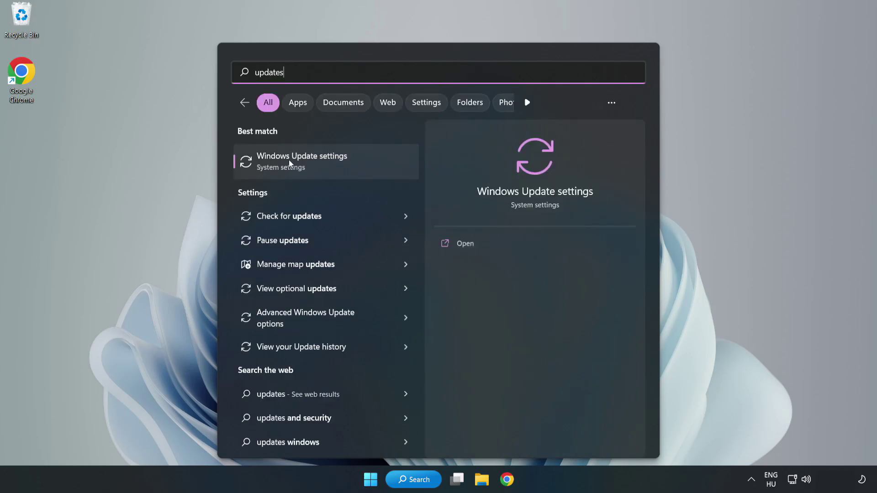
Step: Open Windows Update maximized, check for updates until up to date, then close Settings
left_click(313, 164)
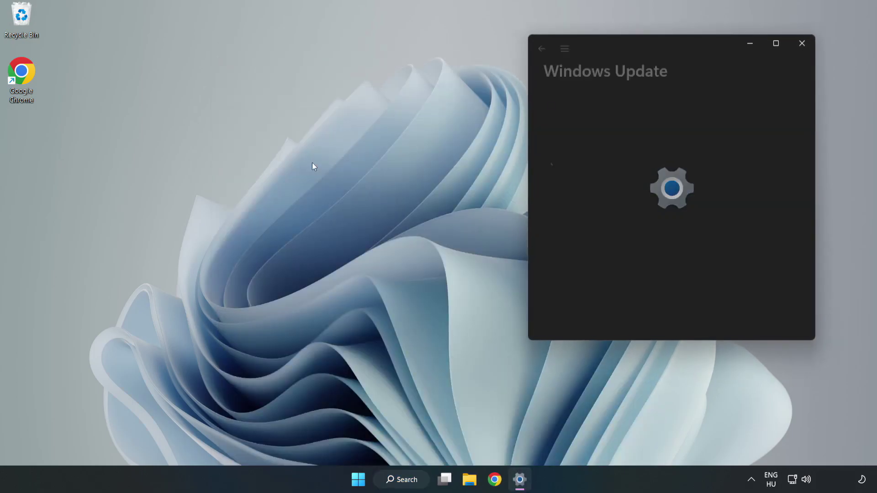
left_click(777, 43)
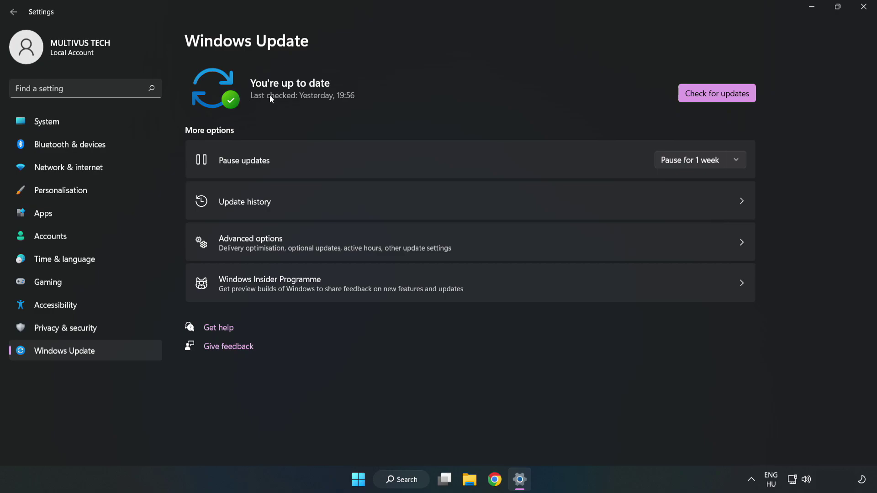
left_click(720, 95)
left_click(862, 6)
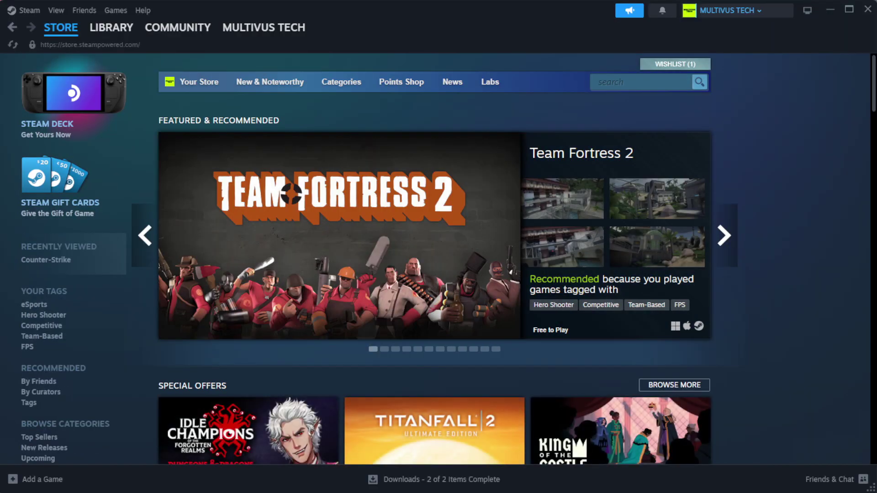
Step: Go to Steam's Library Home and bring up the options for YOUR NOT WORKING GAME
mouse_move(103, 36)
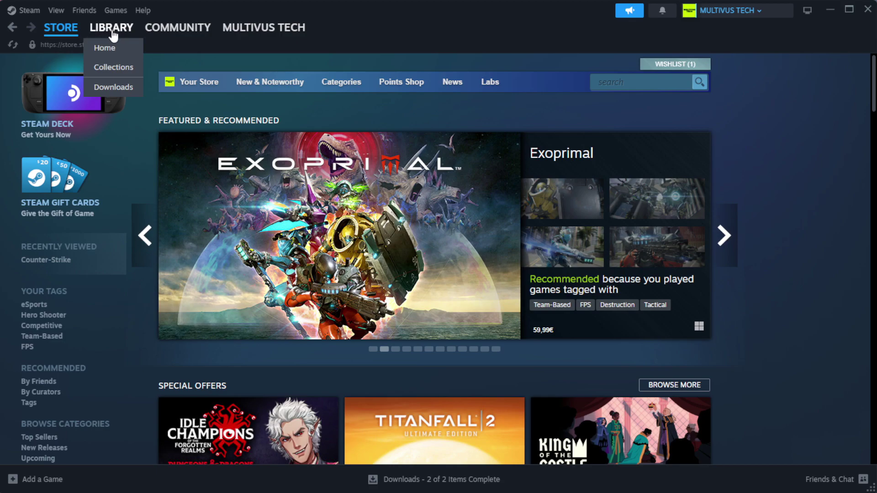
left_click(129, 49)
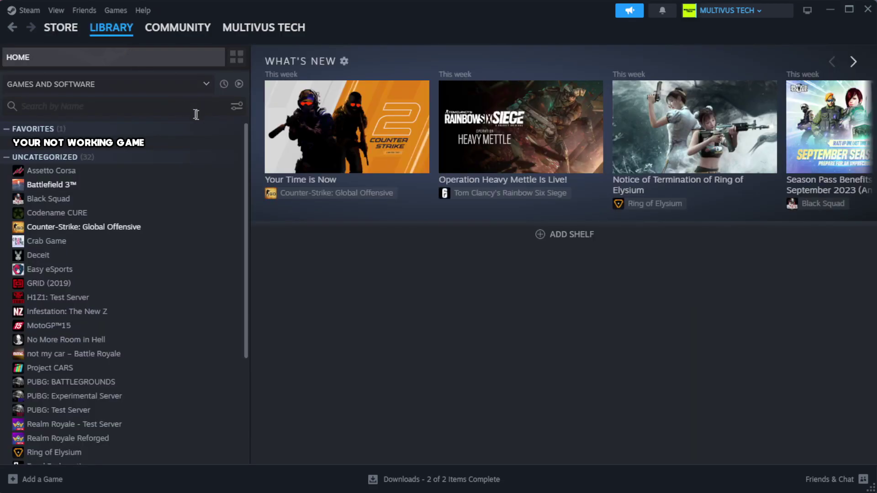
right_click(215, 150)
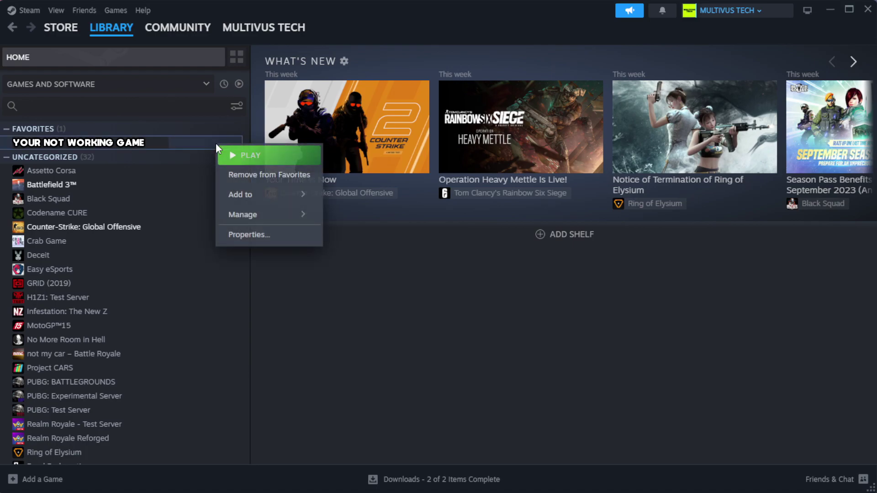
Step: Verify YOUR NOT WORKING GAME's files from Properties > Installed Files, validating all 1039 files
left_click(278, 242)
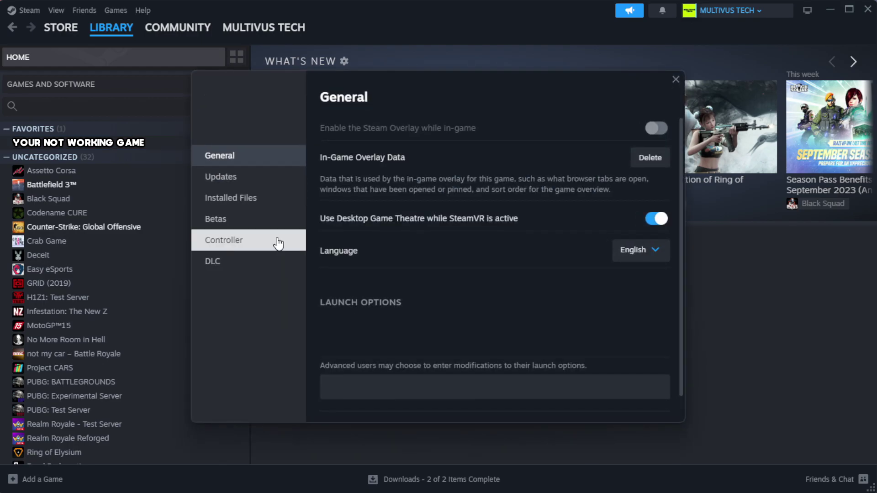
left_click(288, 208)
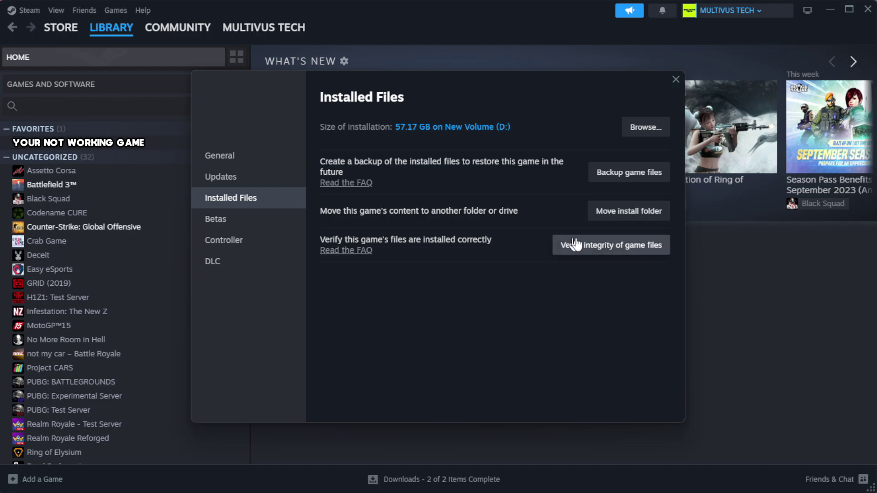
left_click(616, 250)
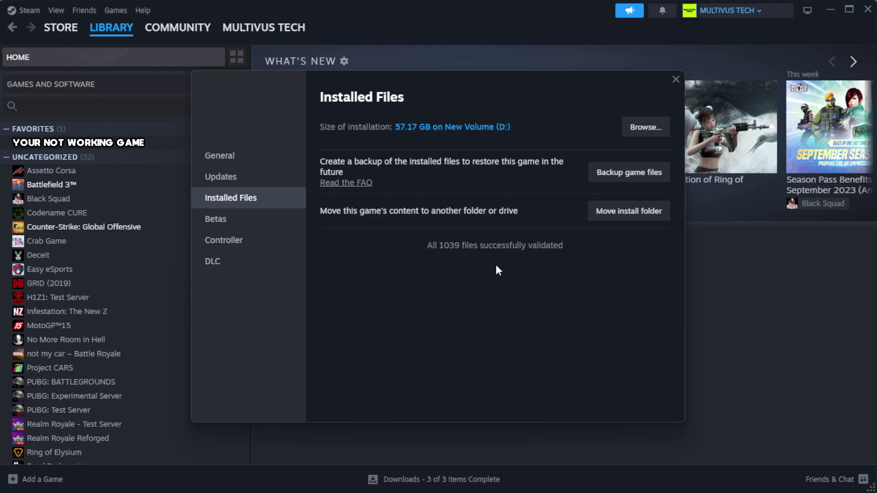
Step: Open the game's install folder and the Properties dialog of the YOUR NOT WORKING GAME shortcut
left_click(643, 129)
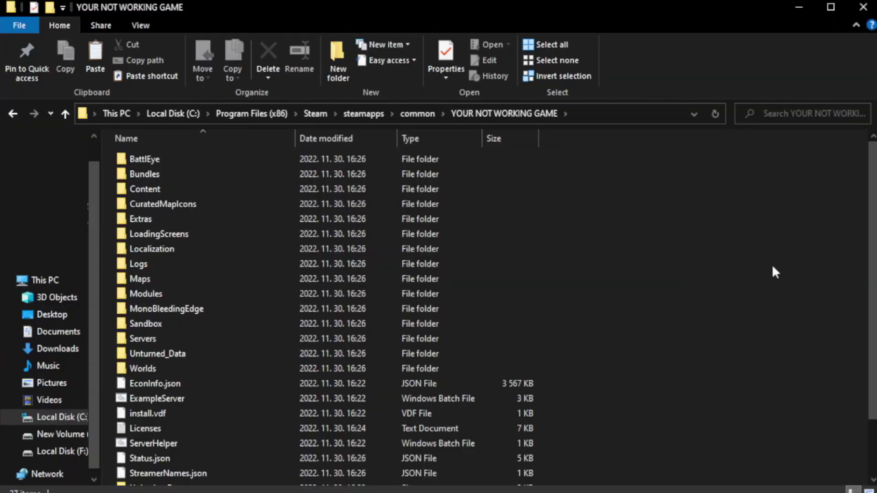
left_click_drag(873, 272, 874, 326)
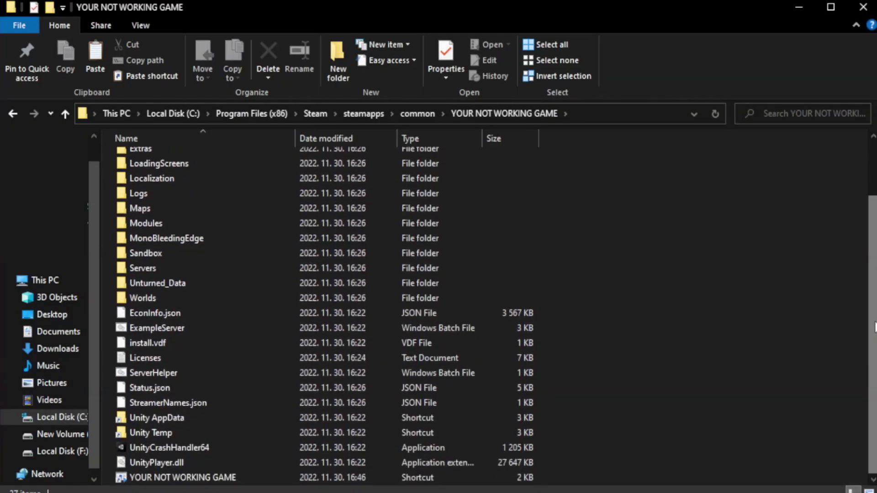
left_click(349, 477)
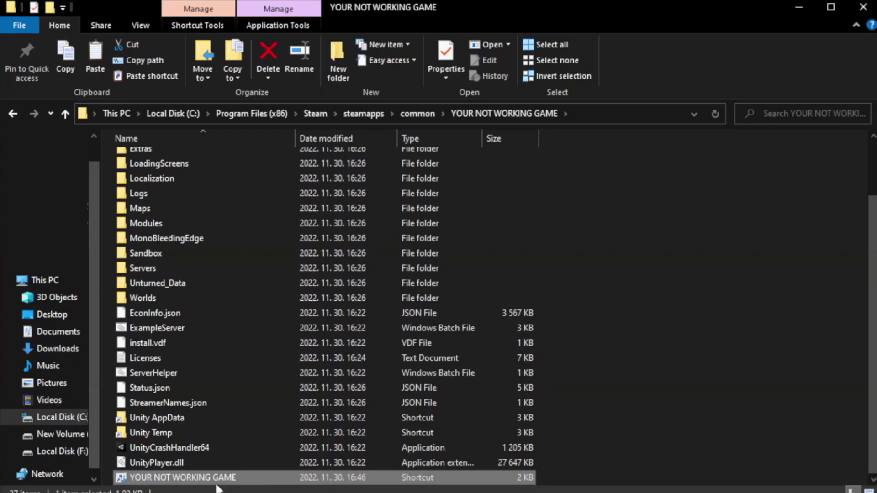
right_click(292, 475)
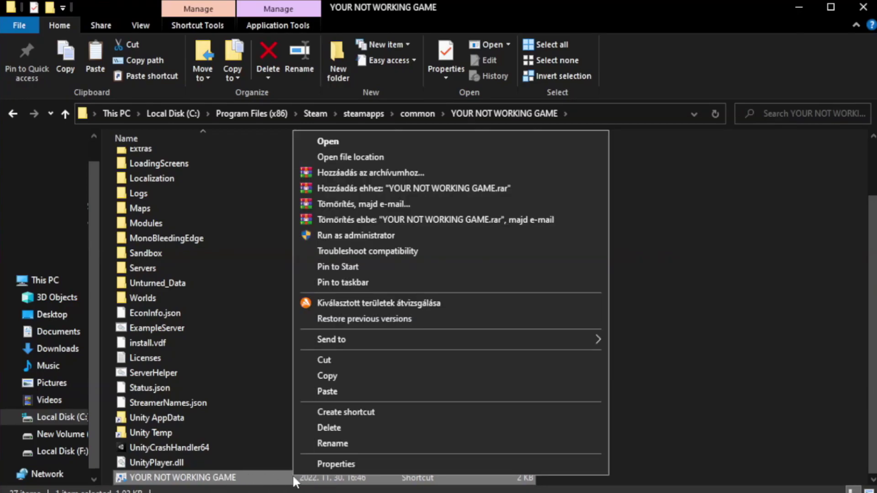
left_click(447, 462)
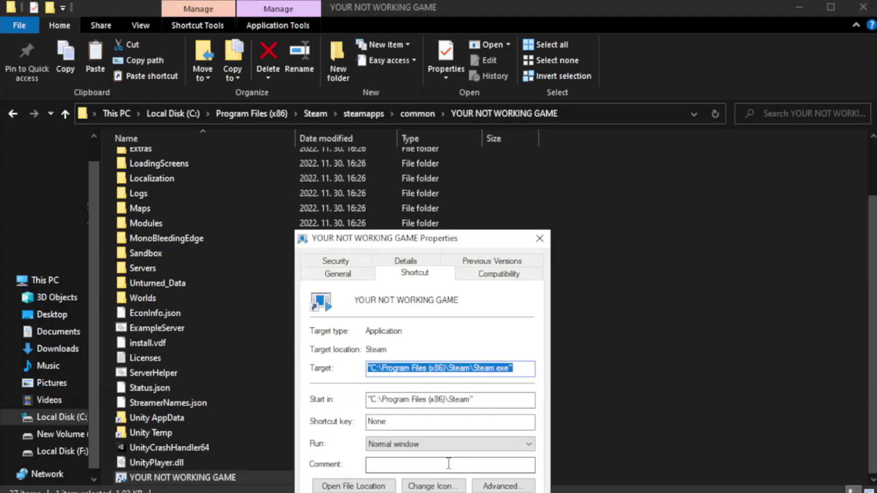
left_click_drag(442, 249, 442, 96)
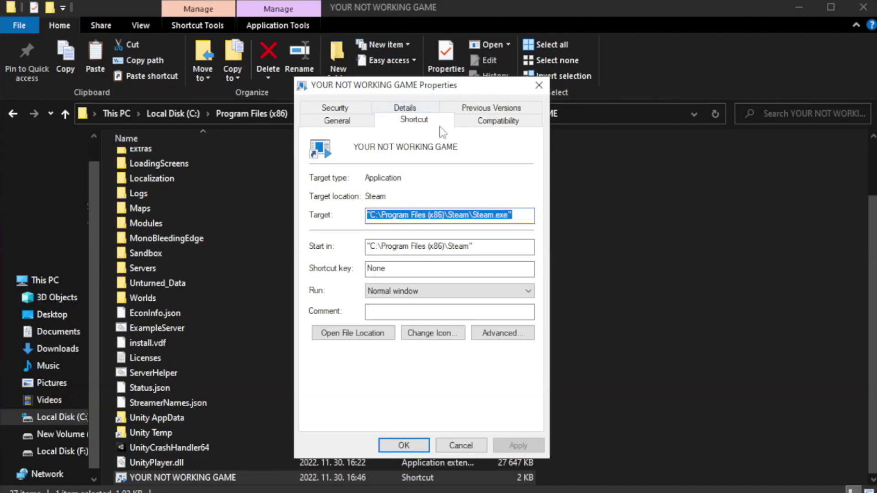
Step: Set Windows 8 compatibility mode, disable fullscreen optimizations, run as administrator, and apply
left_click(496, 121)
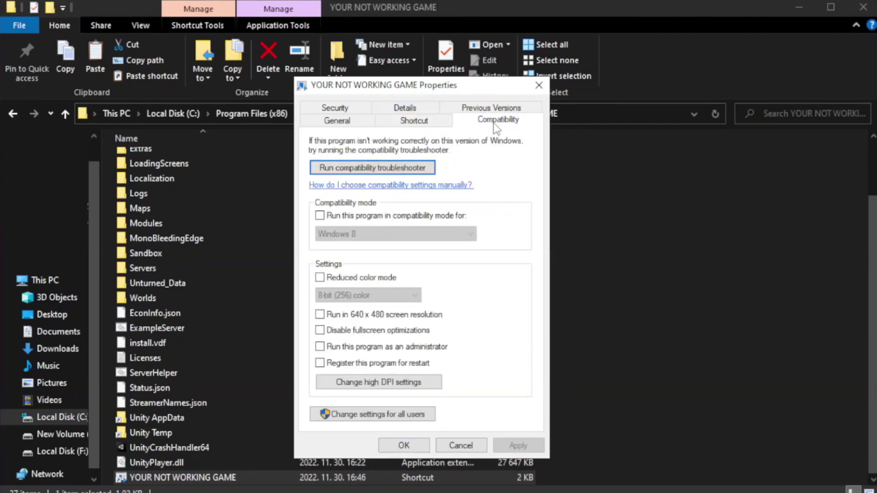
left_click(354, 221)
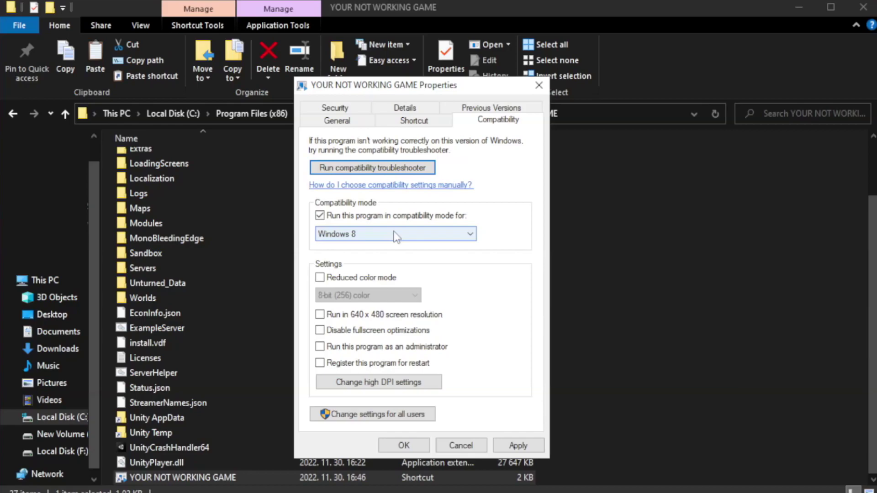
left_click(359, 234)
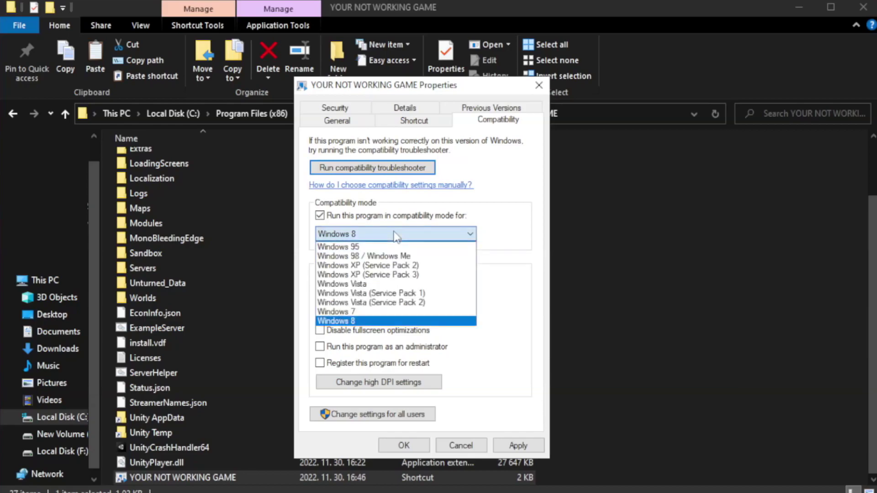
left_click(372, 321)
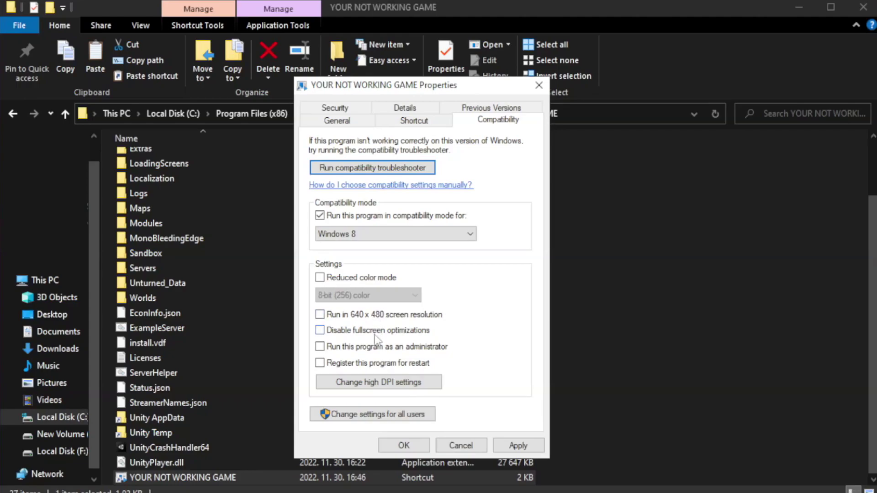
left_click(341, 336)
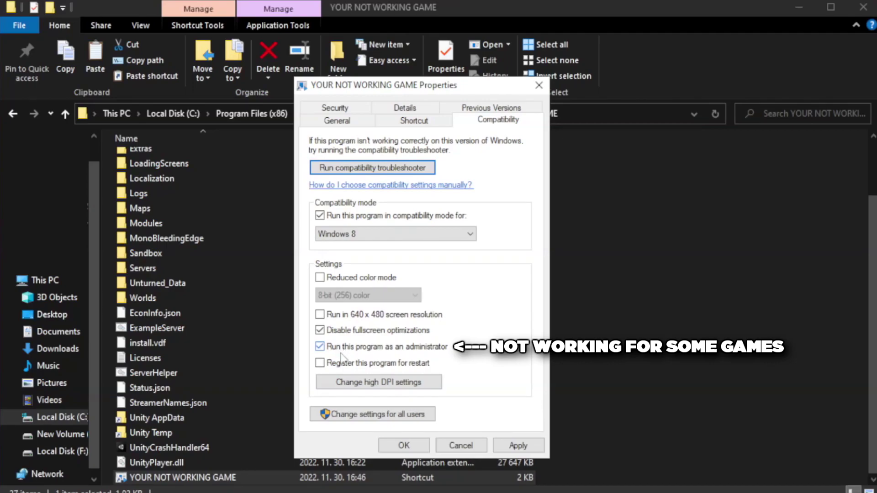
left_click(523, 446)
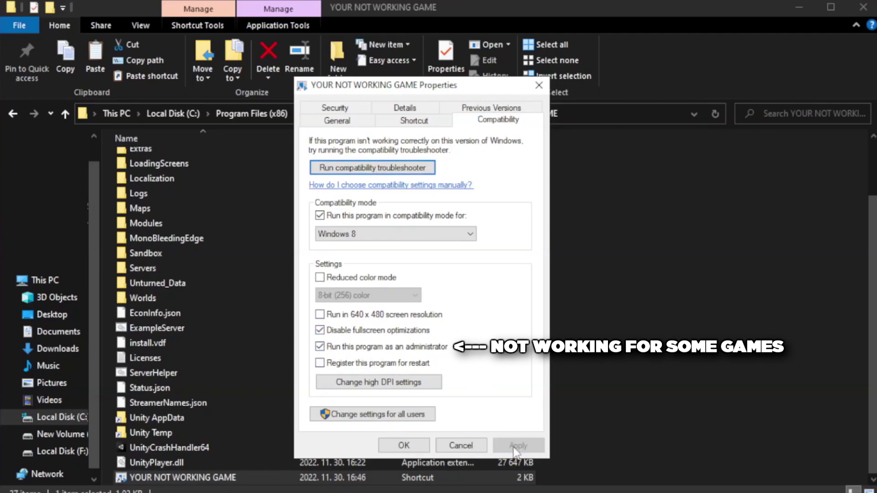
left_click(403, 446)
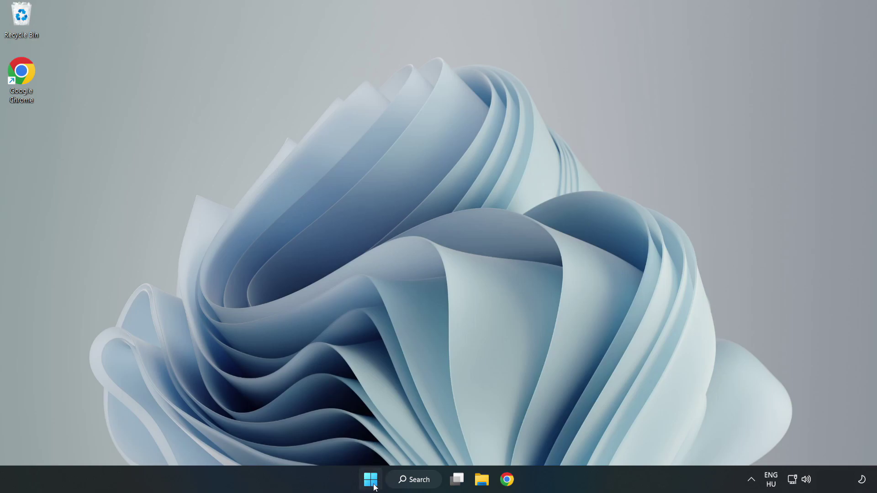
Step: Open Task Manager on its Startup apps tab
right_click(371, 481)
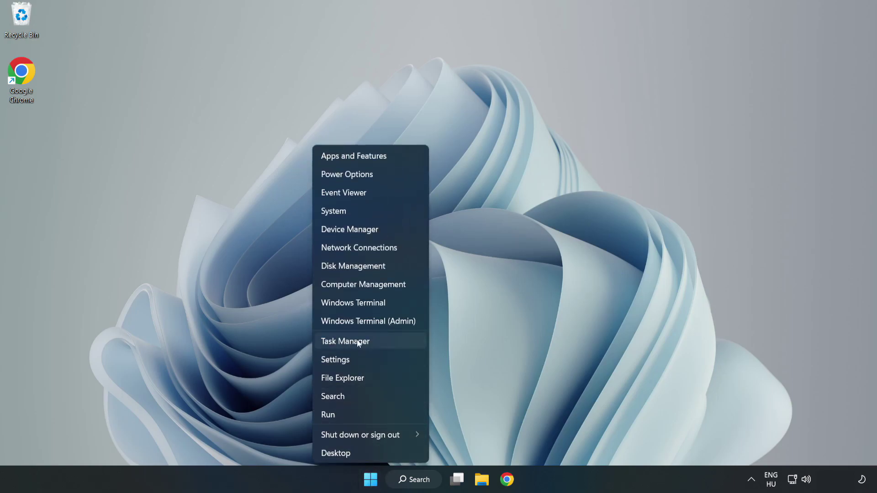
left_click(369, 341)
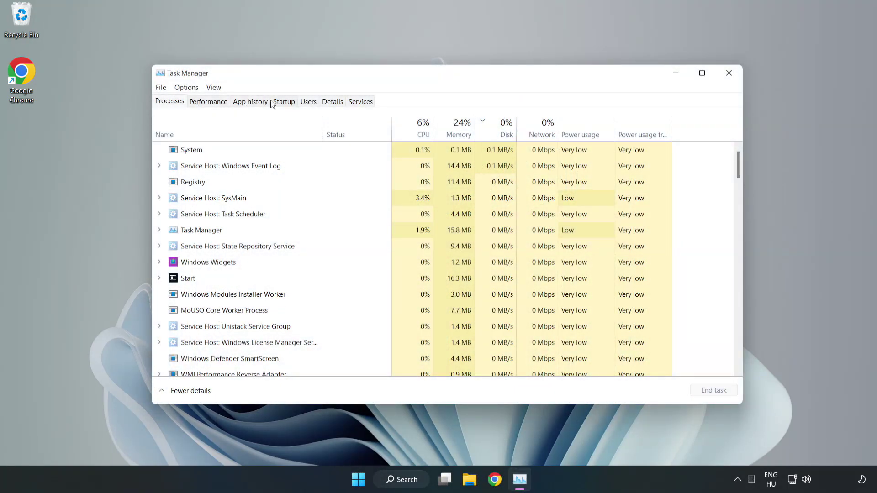
left_click(284, 102)
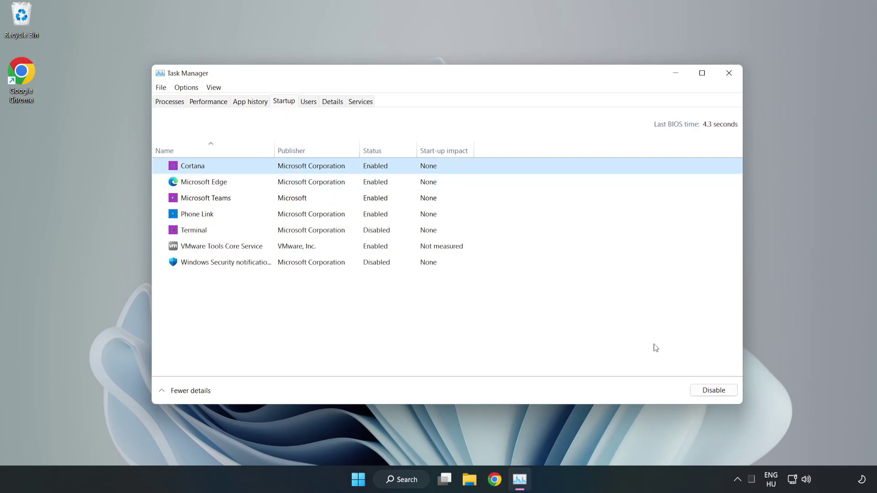
Step: Disable Cortana, Microsoft Edge, Microsoft Teams and Phone Link as startup apps
left_click(713, 390)
left_click(384, 182)
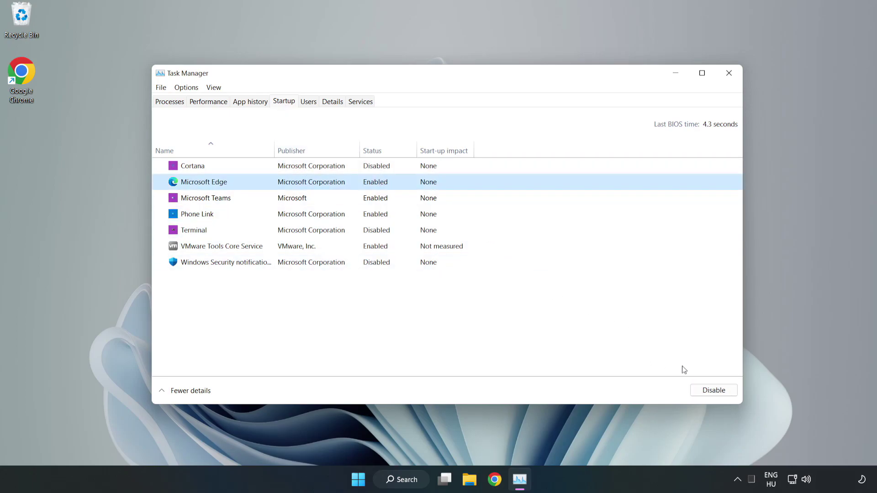
left_click(713, 390)
left_click(294, 198)
left_click(695, 388)
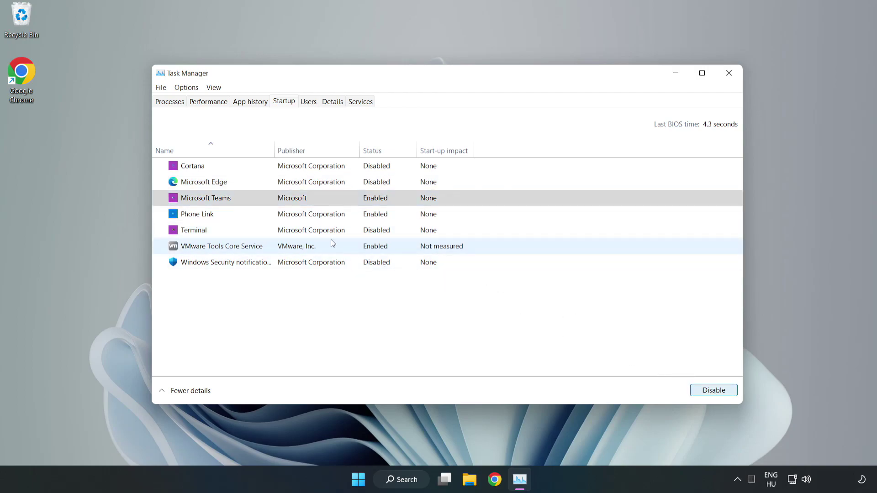
left_click(291, 214)
left_click(726, 396)
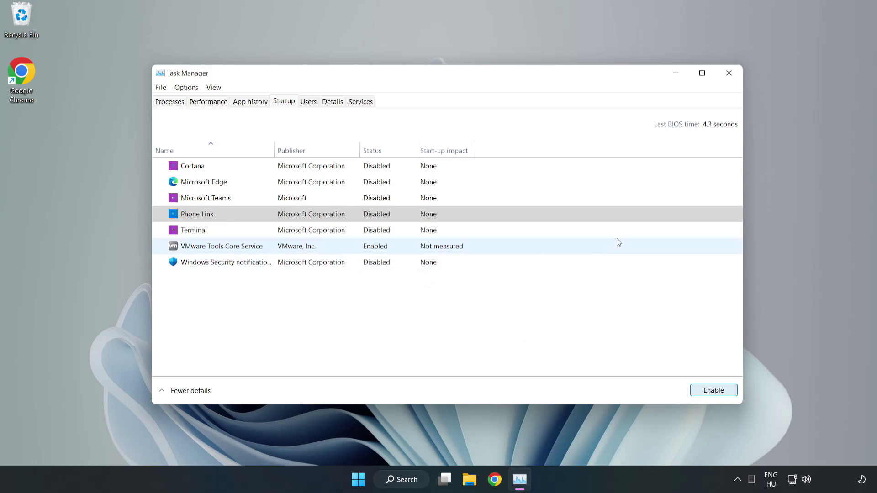
Step: Close Task Manager and launch Windows Security by searching 'security'
left_click(728, 74)
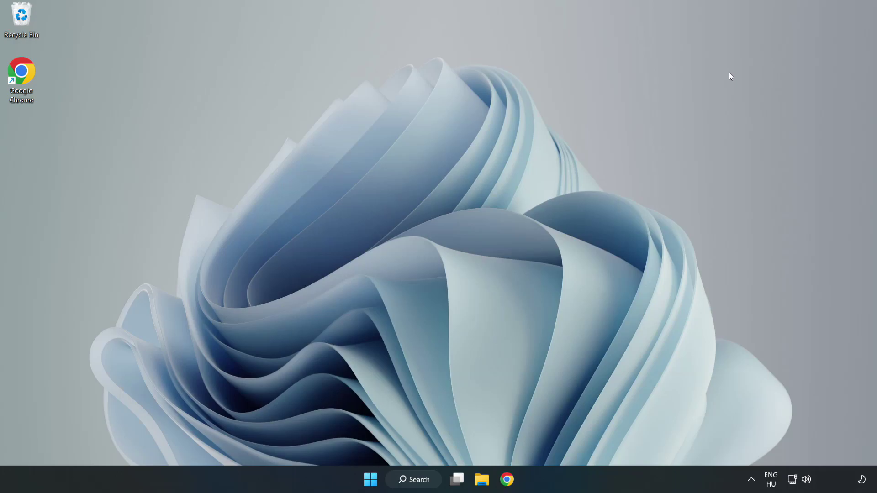
left_click(415, 484)
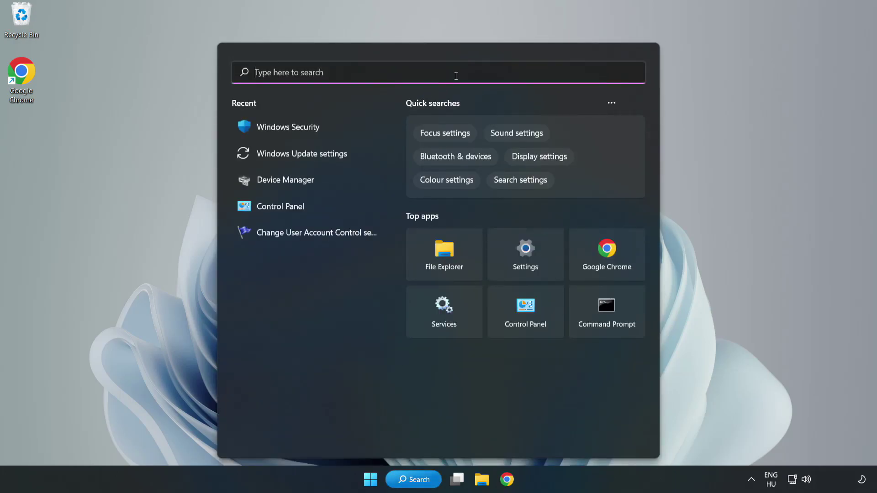
type("secu")
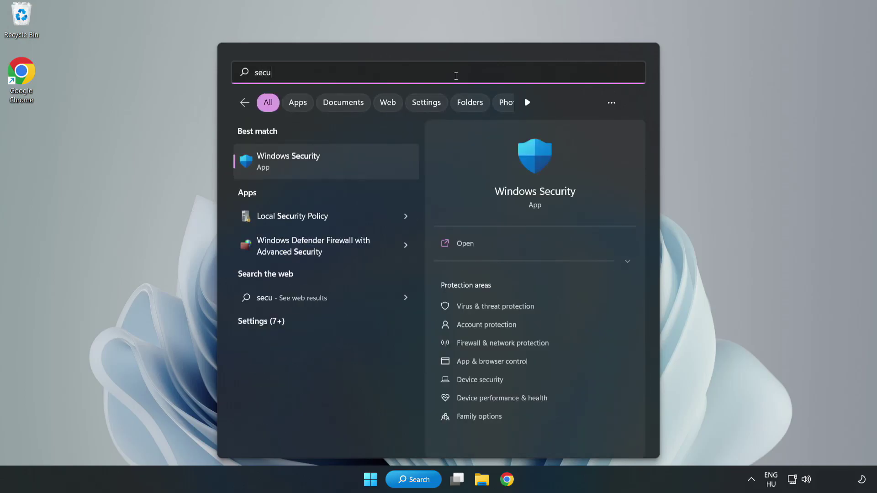
type("rity")
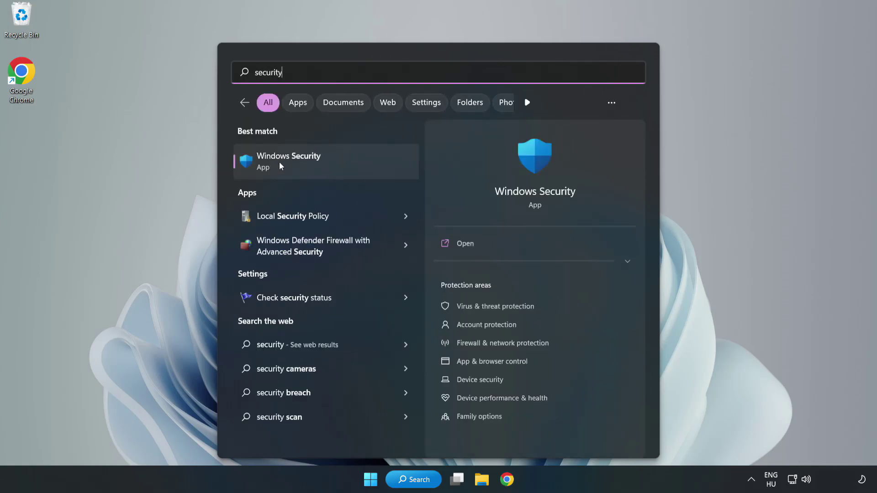
left_click(317, 168)
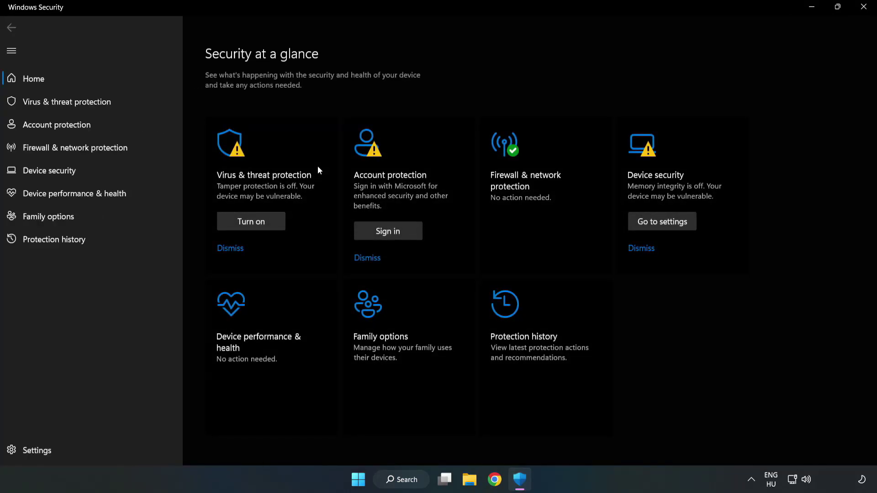
Step: Open Virus & threat protection settings and scroll down toward the exclusions section
left_click(57, 107)
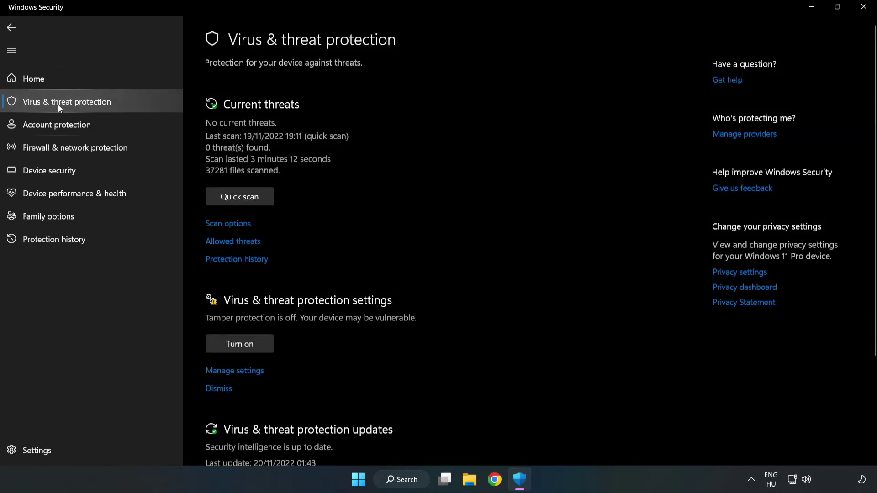
scroll(458, 179, "down", 3)
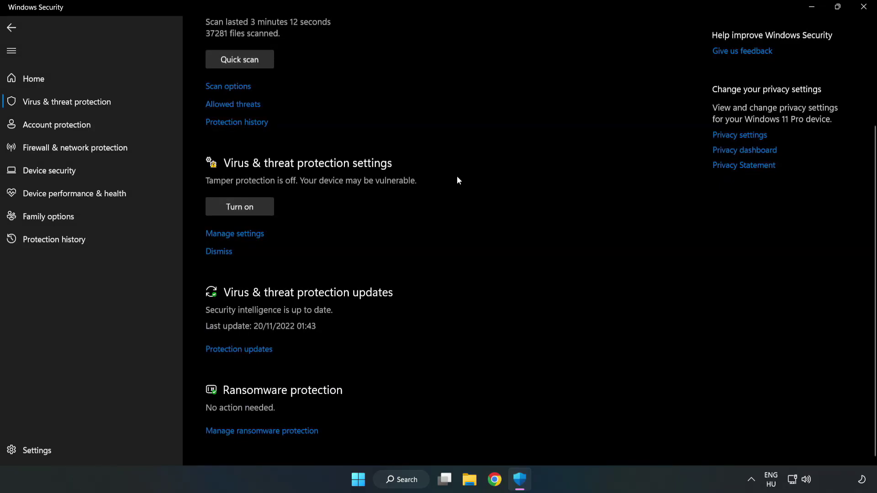
left_click(239, 235)
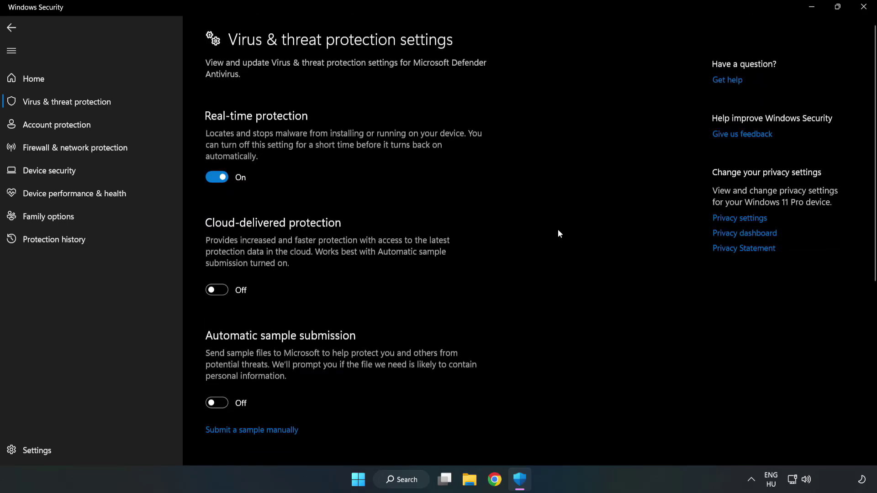
scroll(558, 230, "down", 6)
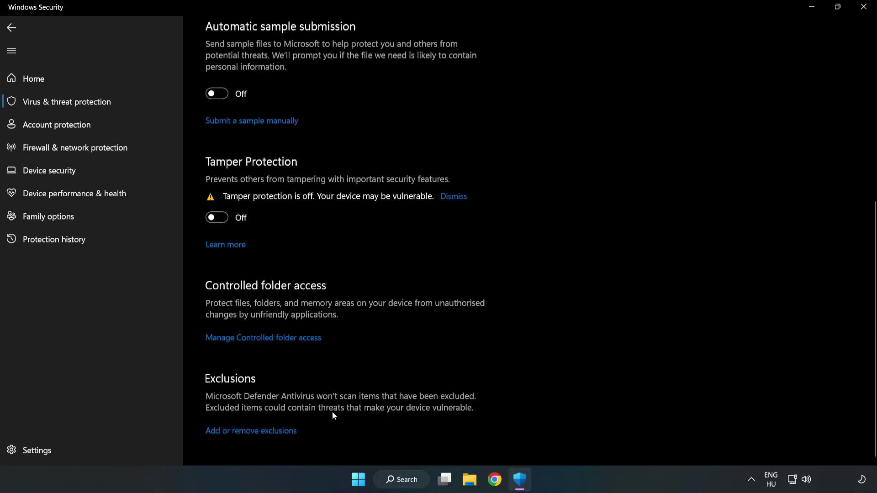
Step: Start adding a single-file exclusion to the Microsoft Defender exclusions list
left_click(260, 432)
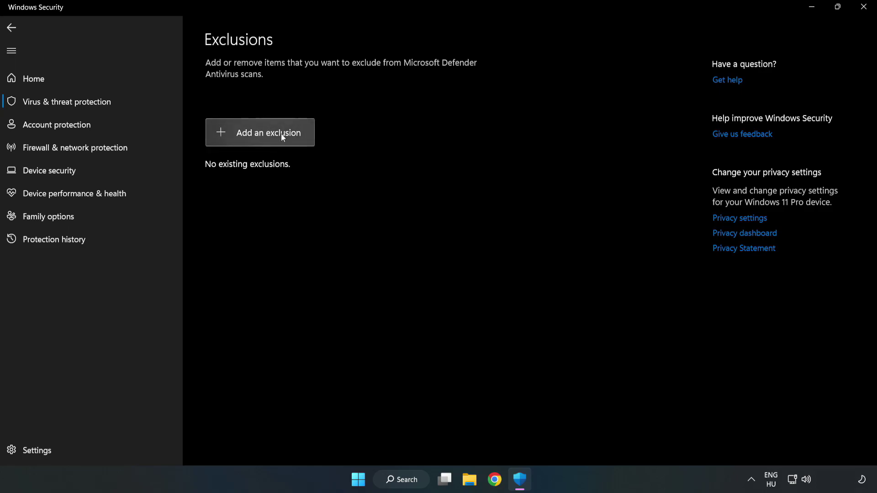
left_click(268, 136)
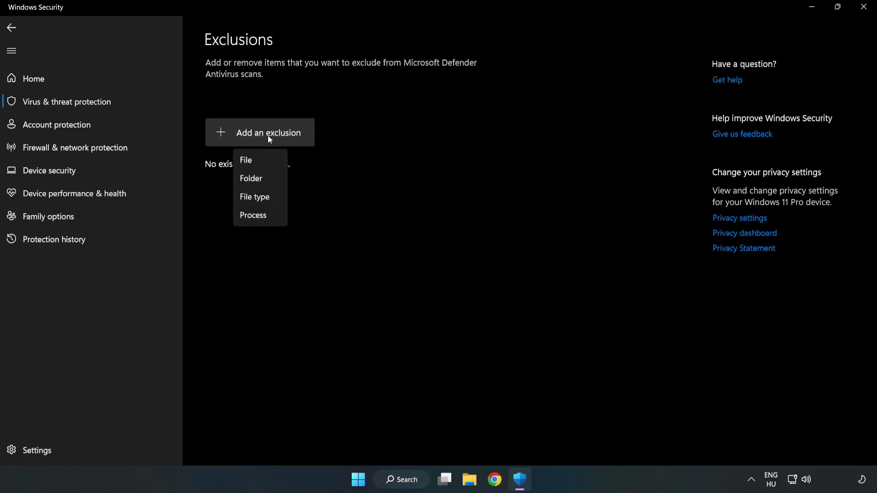
left_click(249, 161)
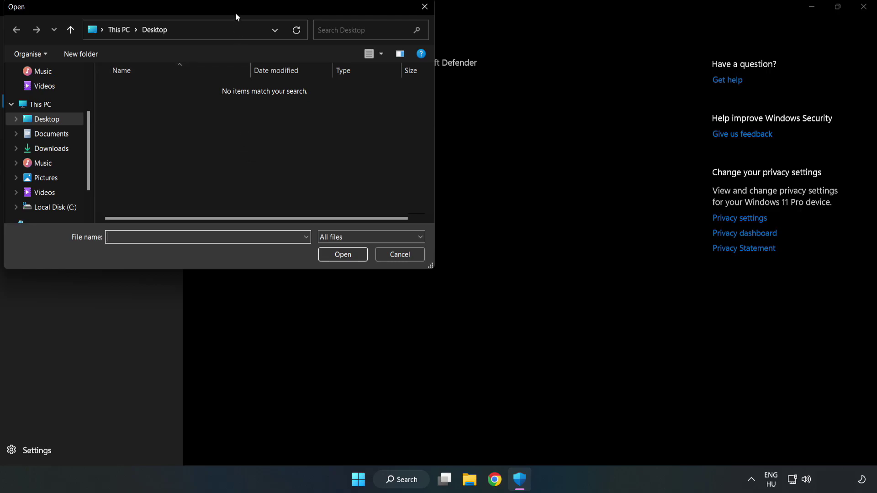
Step: Exclude the shortcut in C:\Program Files (x86)\NOT WORKING APP, then close Windows Security
left_click_drag(235, 13, 403, 101)
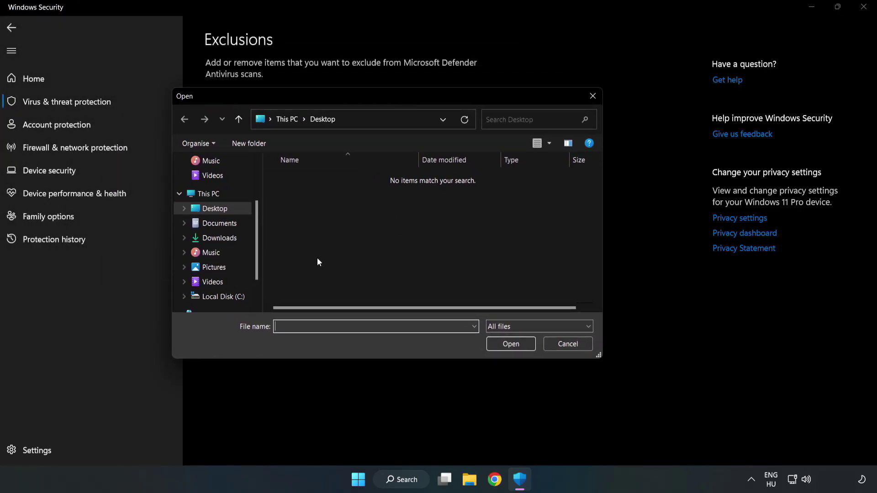
left_click(224, 298)
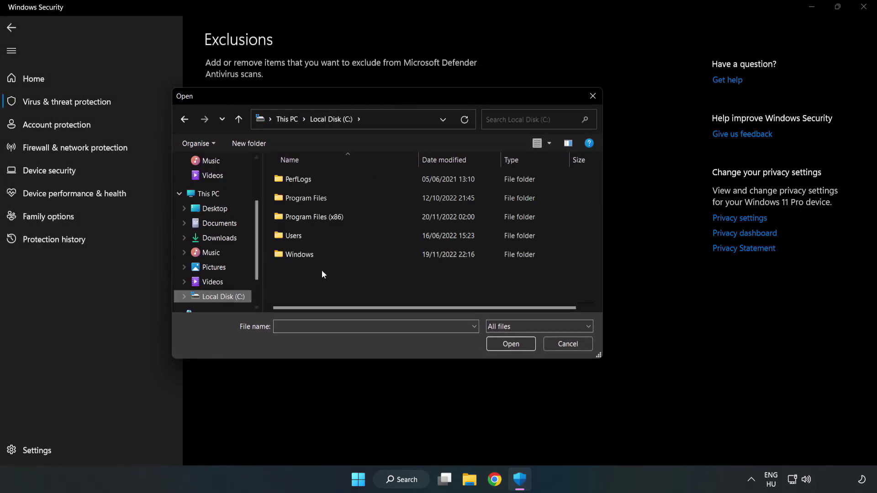
double_click(345, 217)
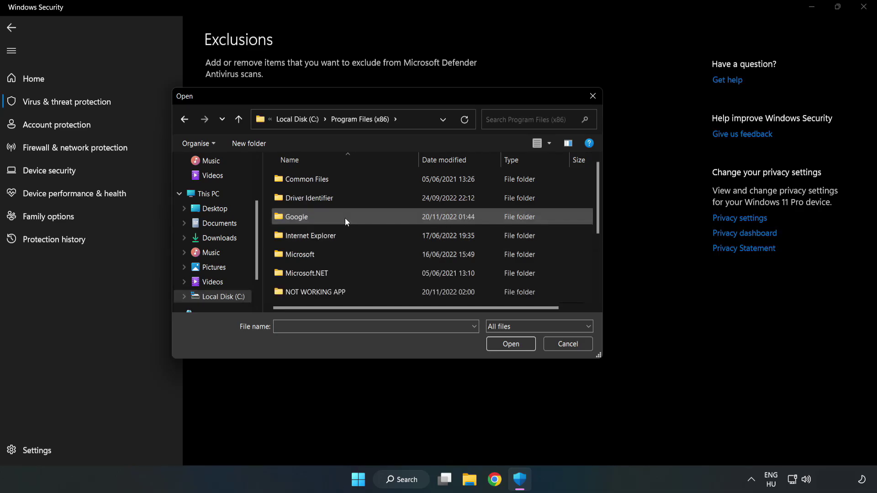
double_click(345, 291)
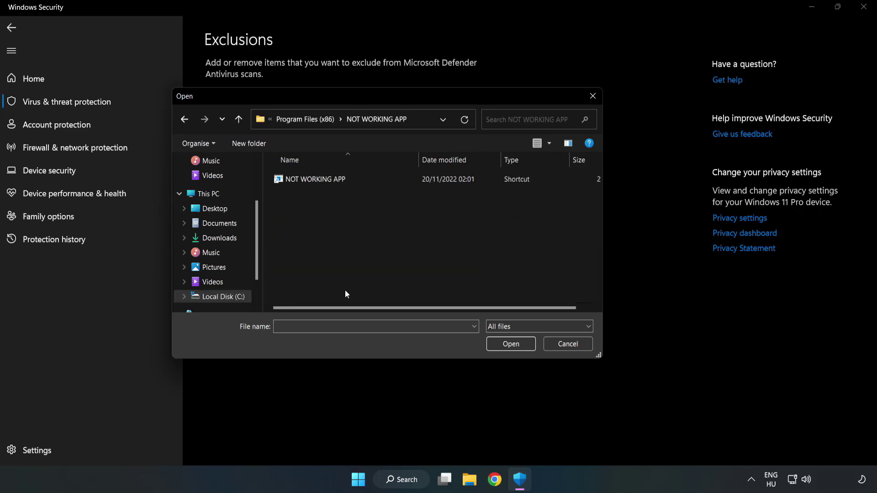
left_click(309, 178)
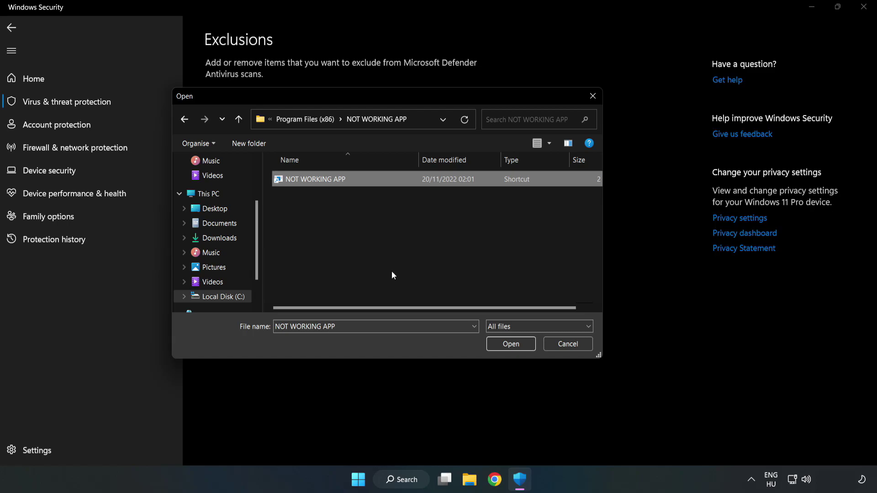
left_click(511, 345)
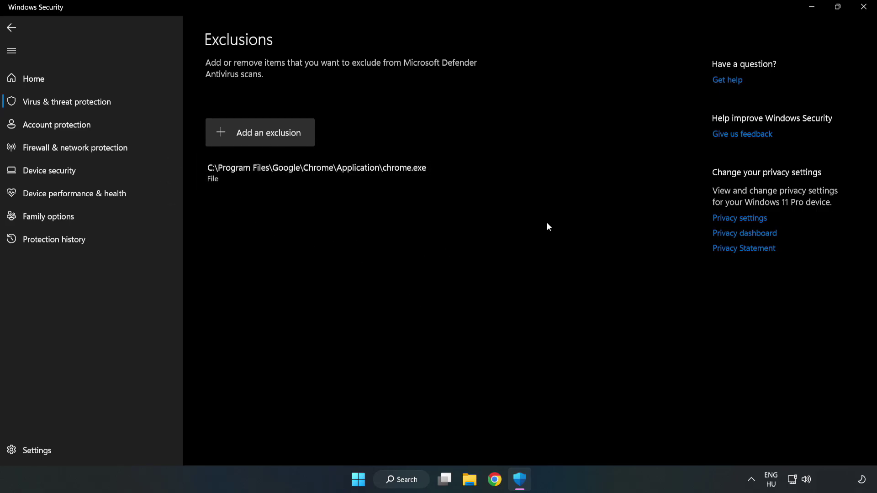
left_click(863, 11)
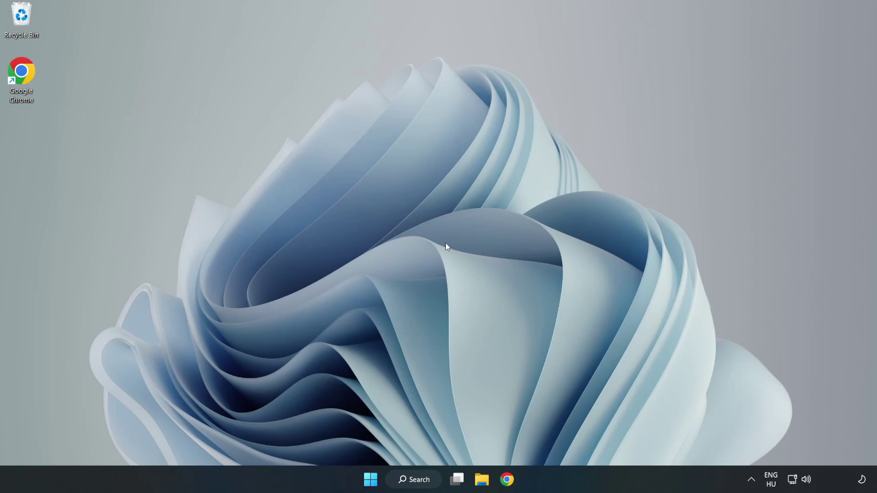
Step: Show the Start menu power options: Sleep, Shut down and Restart
left_click(370, 479)
left_click(585, 441)
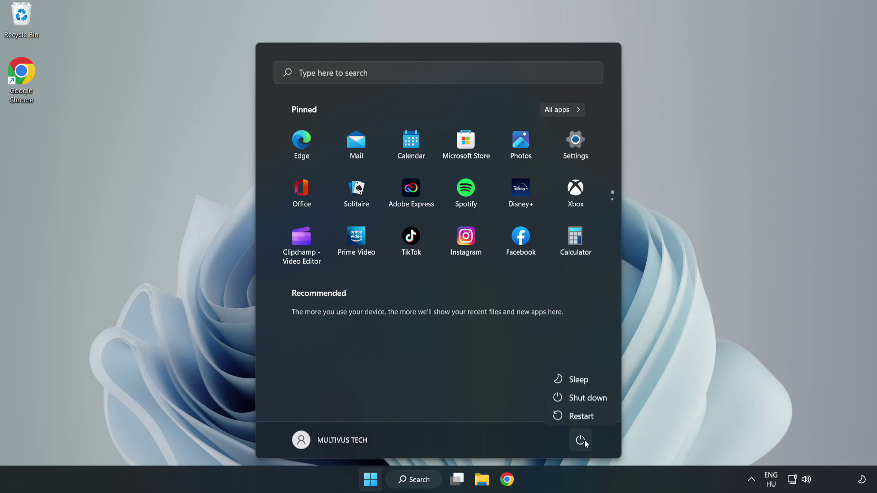